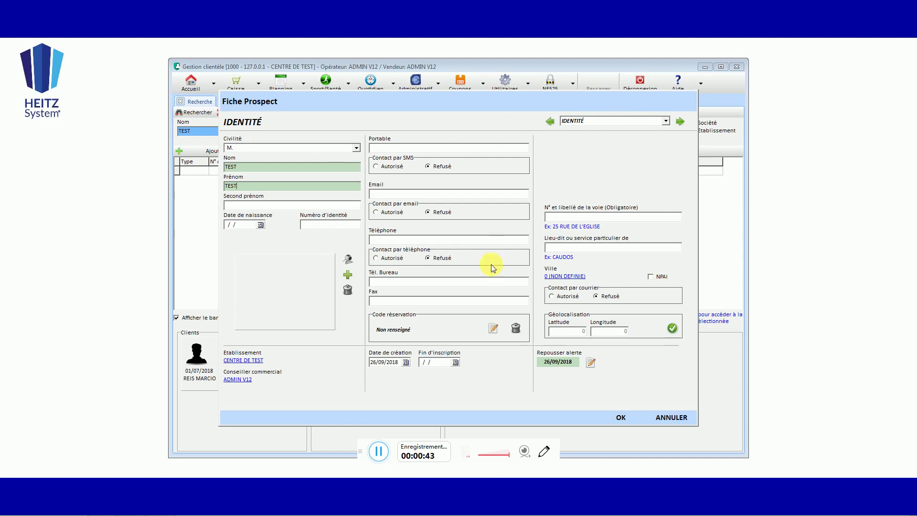
Step: Check the dates in the new prospect's COMMERCIAL section, then save the record without adding an access
left_click(595, 122)
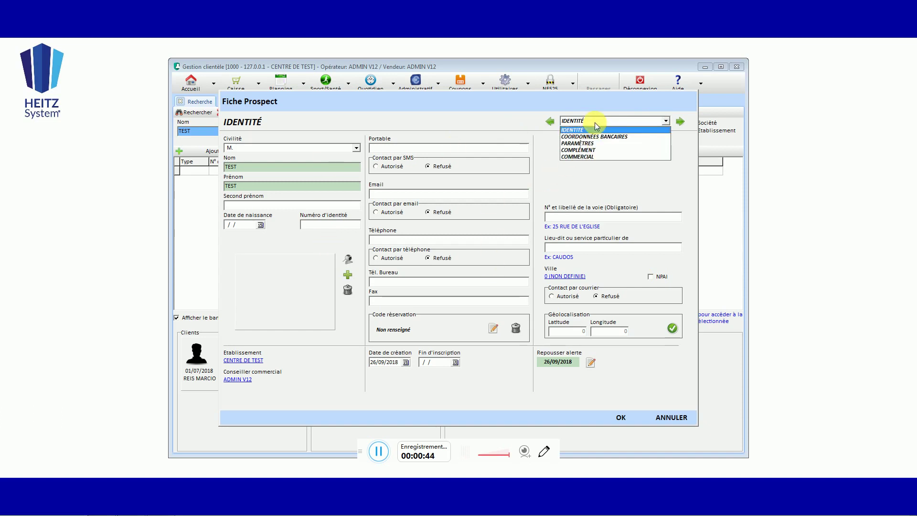
left_click(581, 157)
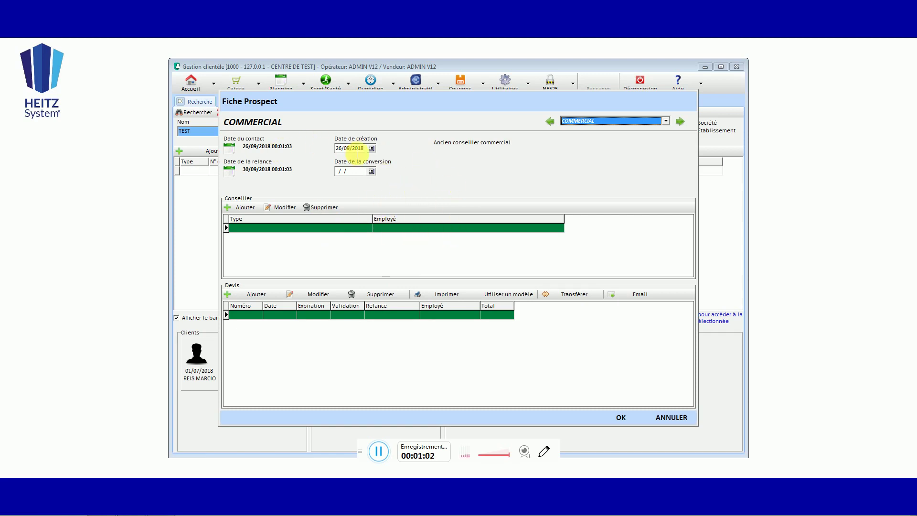
left_click(355, 148)
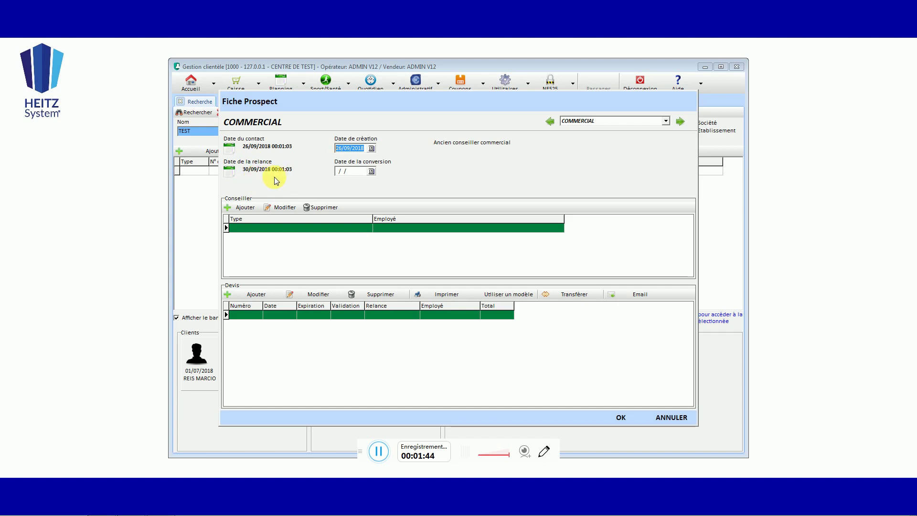
left_click(630, 419)
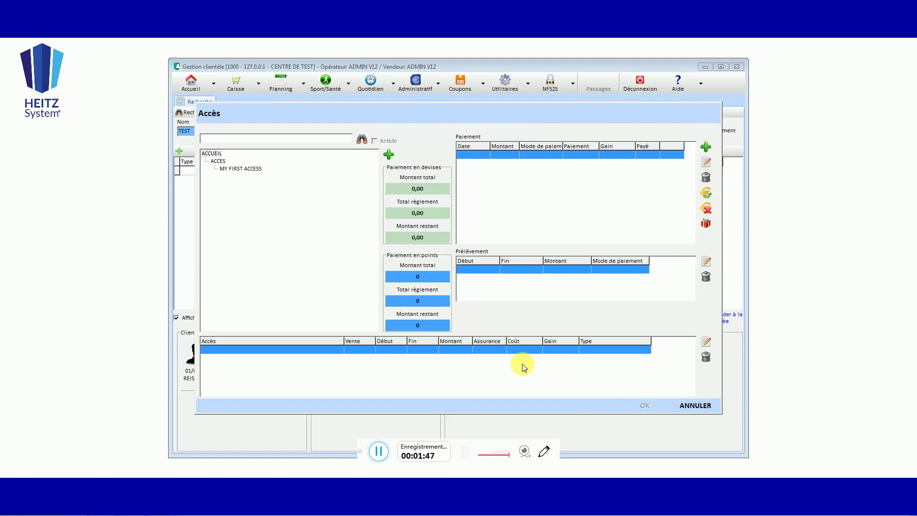
left_click(691, 410)
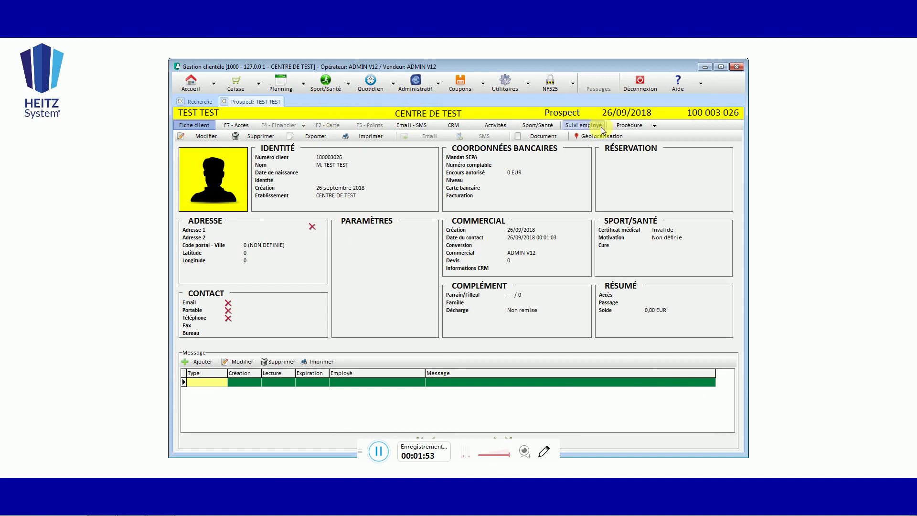
Step: Quit the Gestion clientèle application
left_click(738, 67)
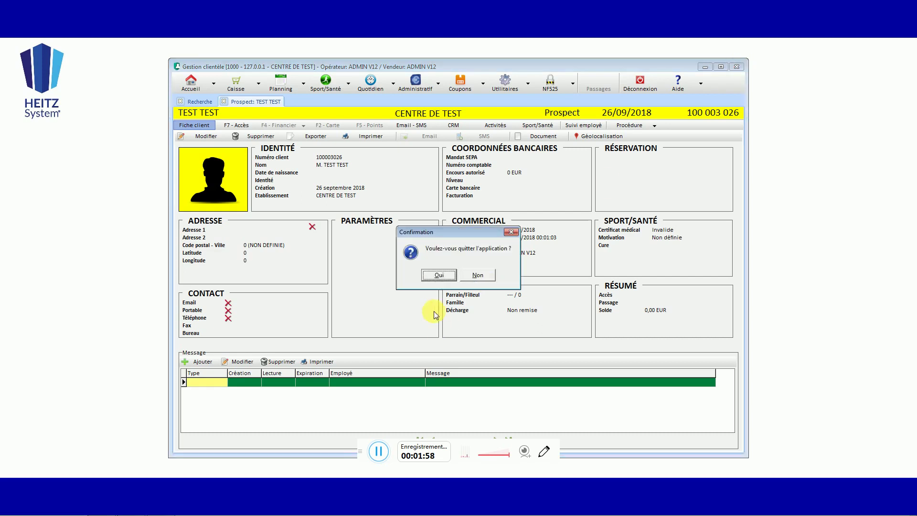
left_click(442, 276)
left_click(481, 280)
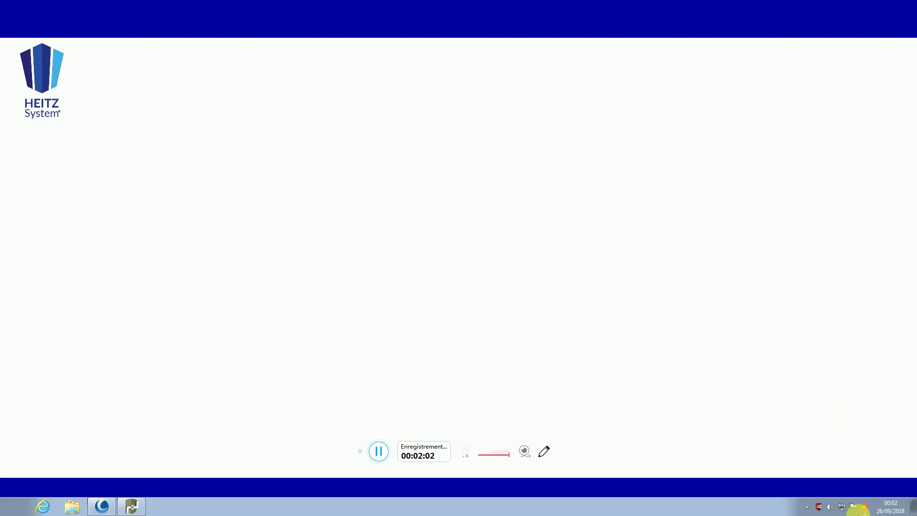
Step: Launch the HEITZ Statistiques application and log in with the operator access code
right_click(819, 506)
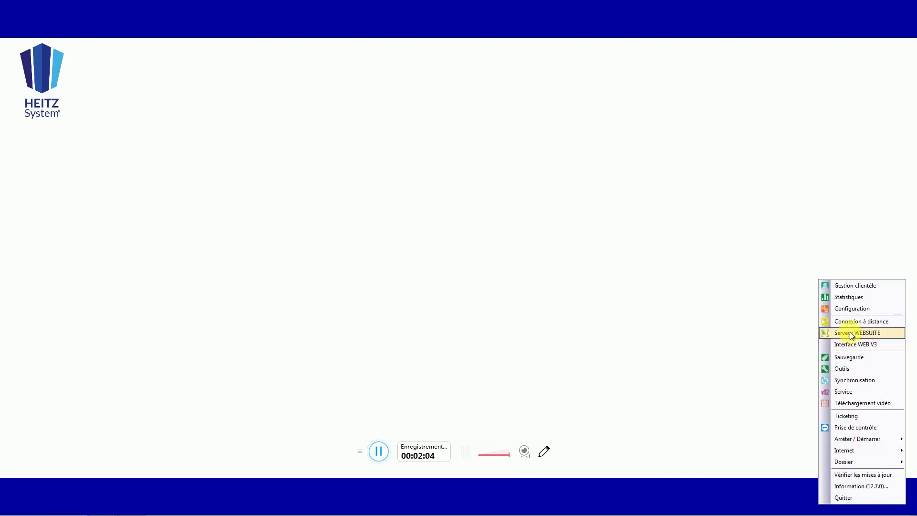
left_click(851, 297)
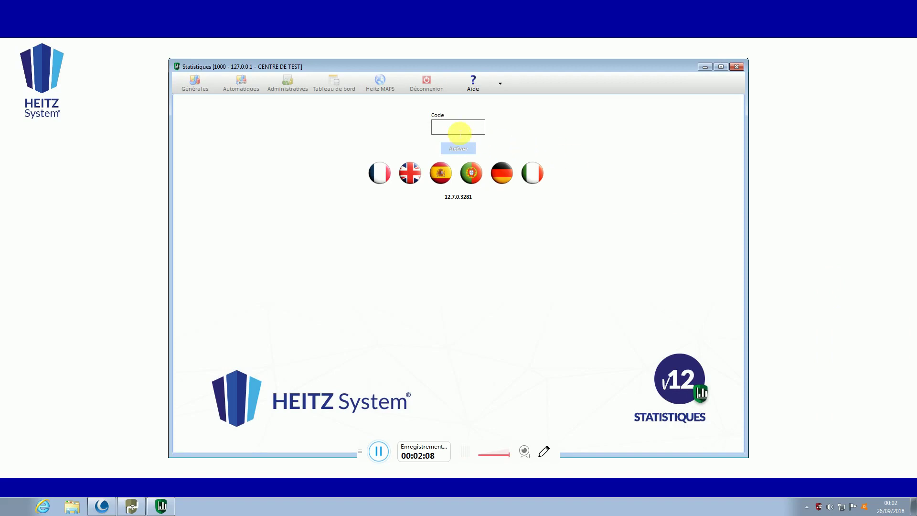
type("****")
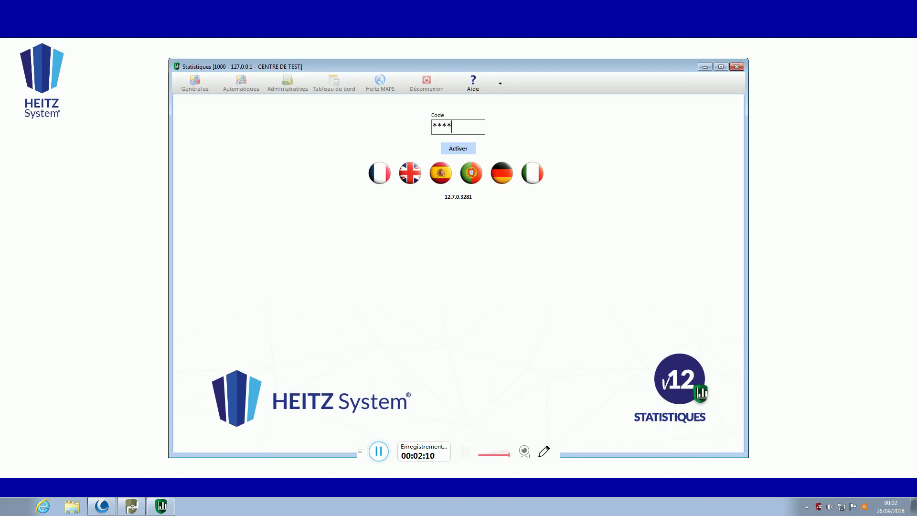
type("*")
key("Return")
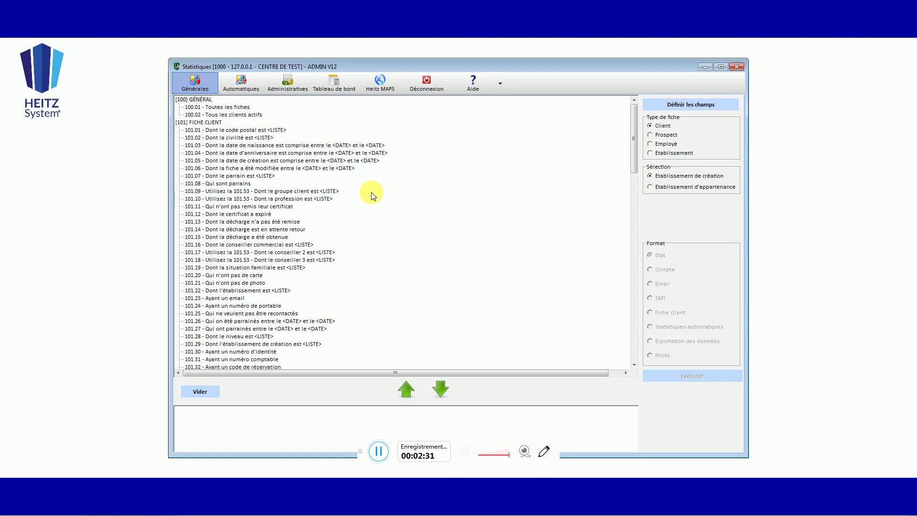
Step: Add the statistic 100.01 - Toutes les fiches to the selection and set the record type to Prospect
double_click(221, 107)
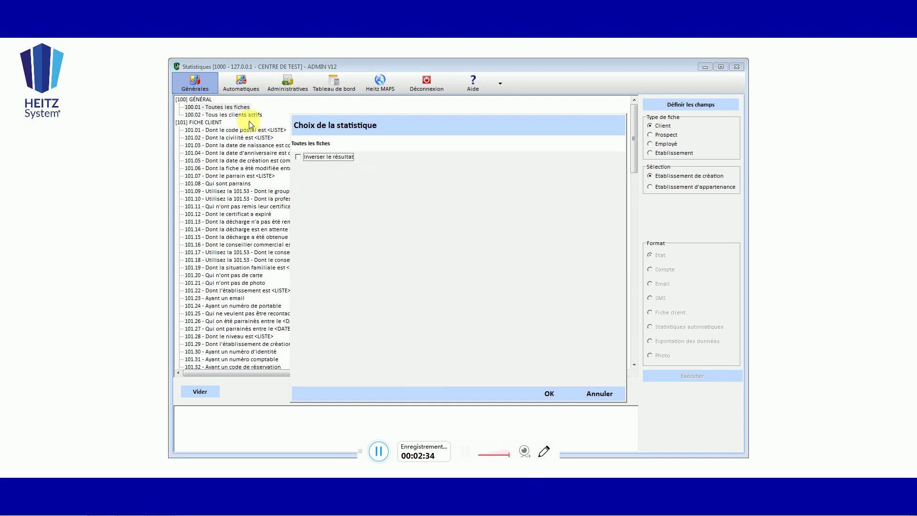
left_click(549, 394)
left_click(271, 410)
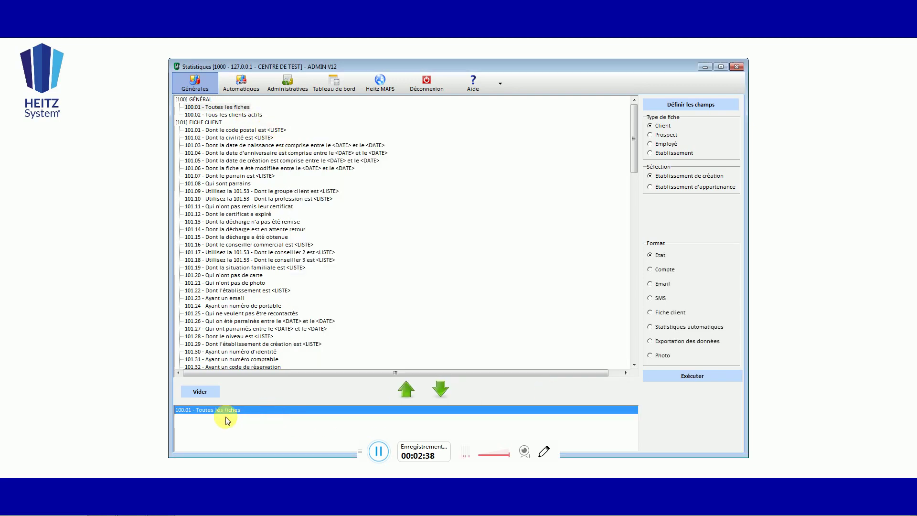
left_click(655, 137)
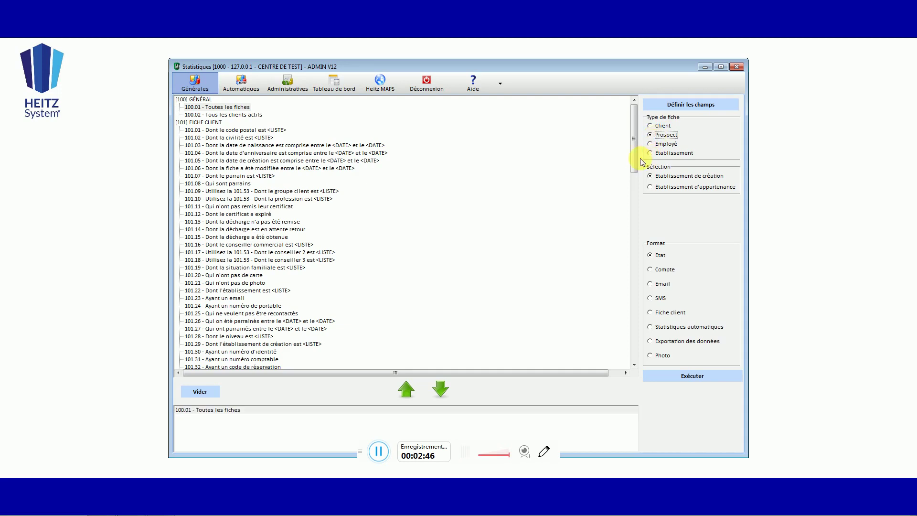
left_click_drag(634, 159, 632, 360)
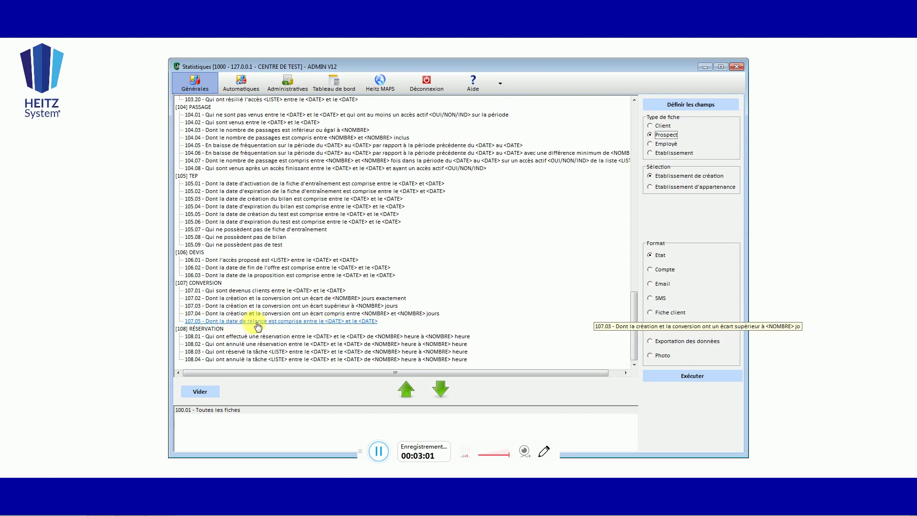
Step: Launch Gestion clientèle, log in with the operator access code and dismiss the cash float entry
mouse_move(788, 508)
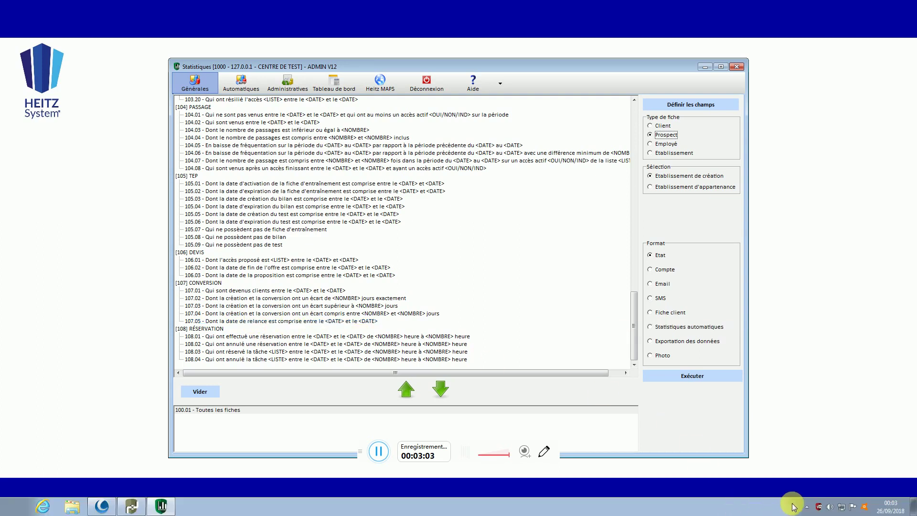
right_click(818, 507)
left_click(837, 292)
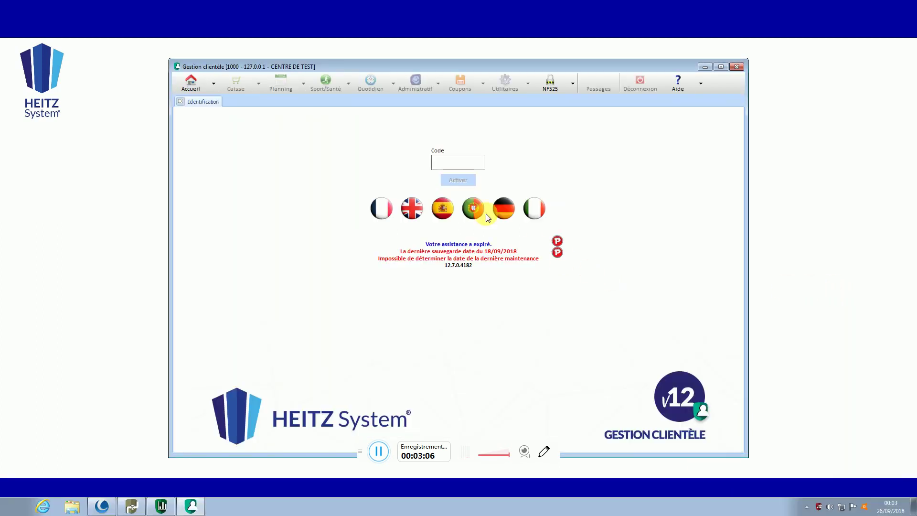
left_click(455, 161)
type("******")
key("Return")
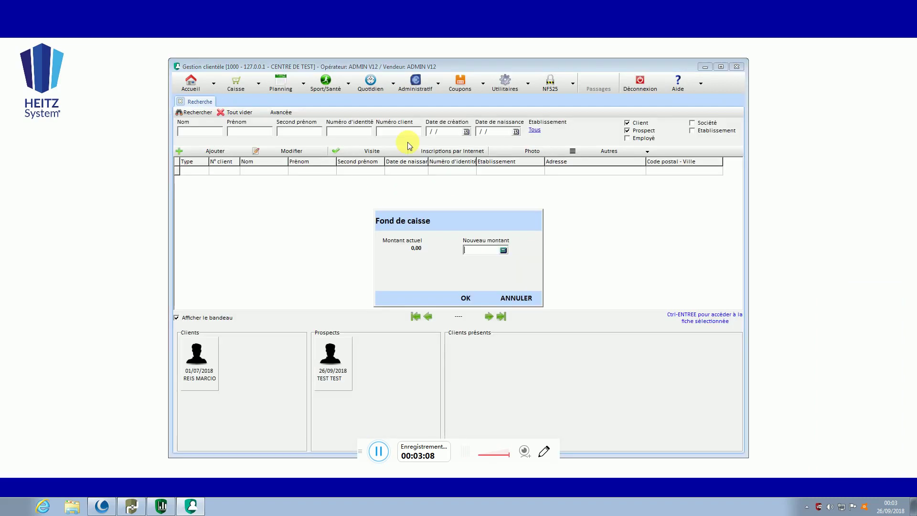
left_click(516, 299)
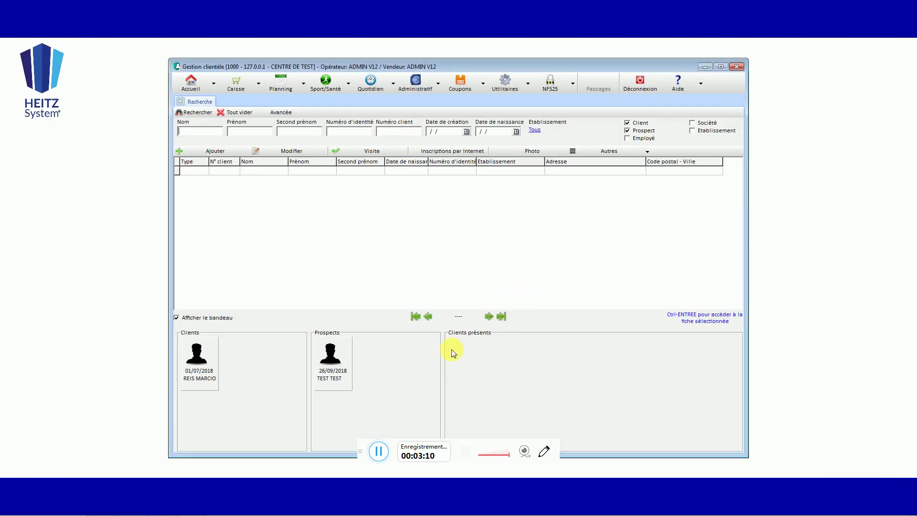
Step: Open the commercial details of the recently created prospect and move the record window aside
double_click(330, 358)
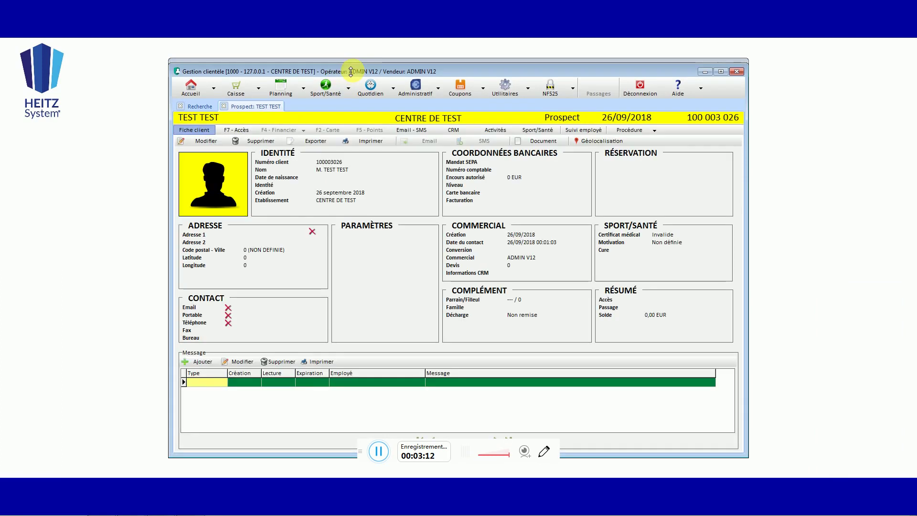
double_click(526, 260)
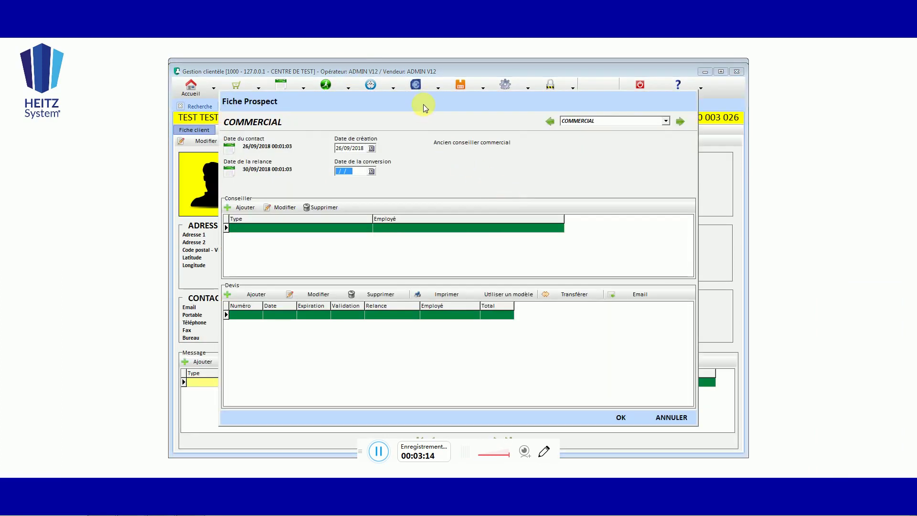
left_click_drag(423, 104, 279, 104)
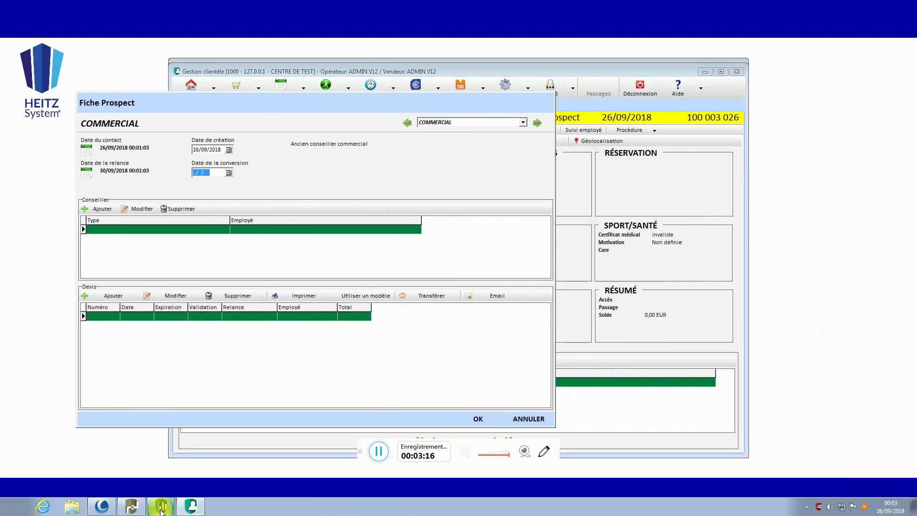
Step: Switch to Statistiques and add criterion 107.05 on the follow-up date, accepting 26/09/2018 for both dates
left_click(158, 508)
left_click(226, 328)
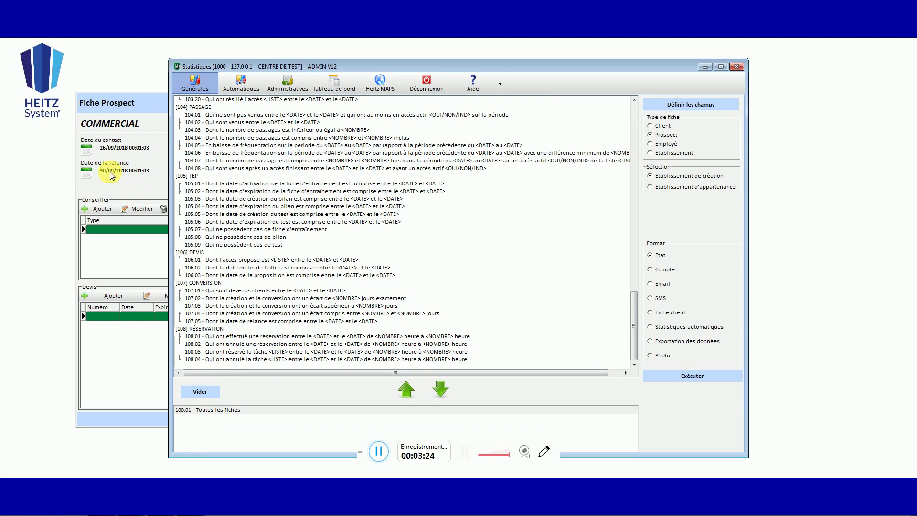
left_click(226, 322)
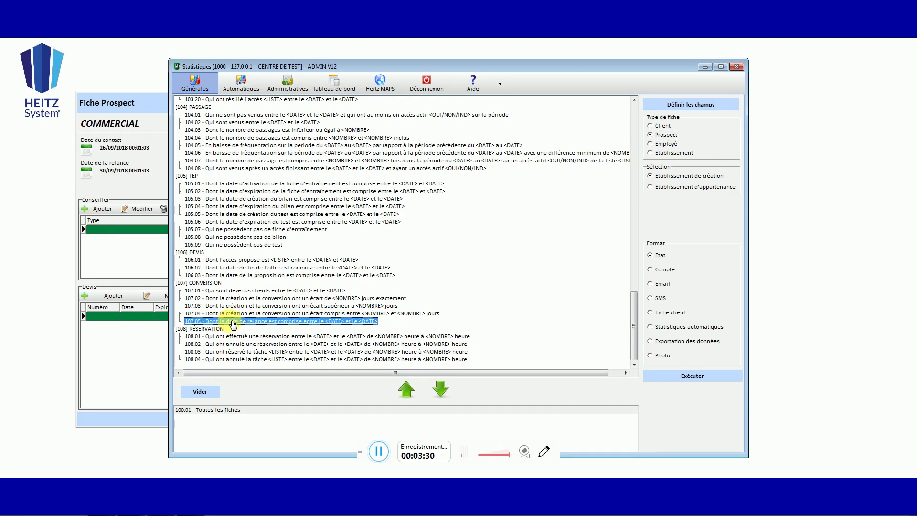
double_click(233, 322)
left_click(554, 393)
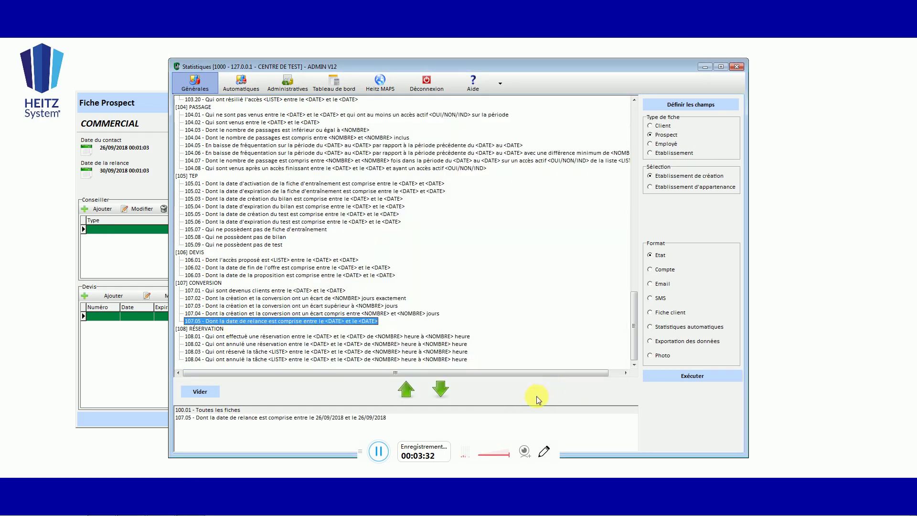
left_click(317, 418)
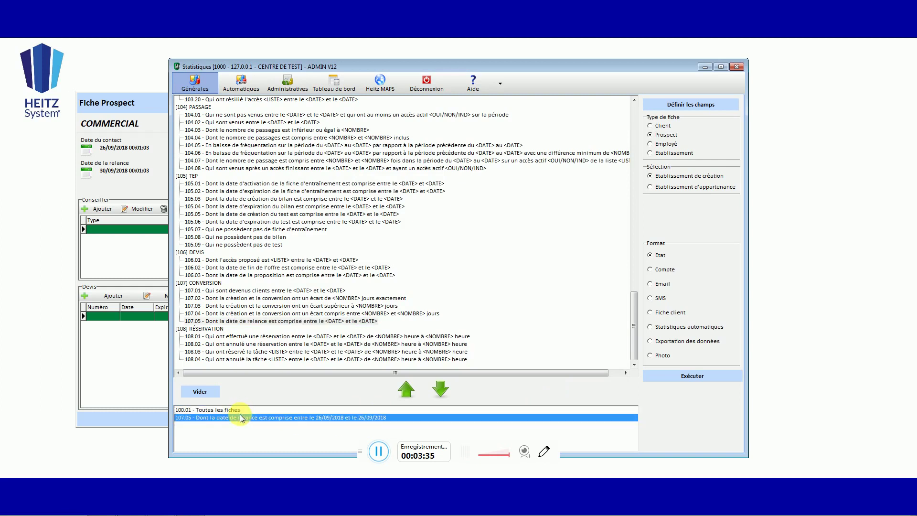
left_click(241, 412)
left_click(241, 418)
left_click(240, 411)
left_click(239, 419)
Step: Generate an automatic statistic (Statistiques automatiques) from the selected criteria and name it RELANCE PROPECT J+4
left_click(668, 333)
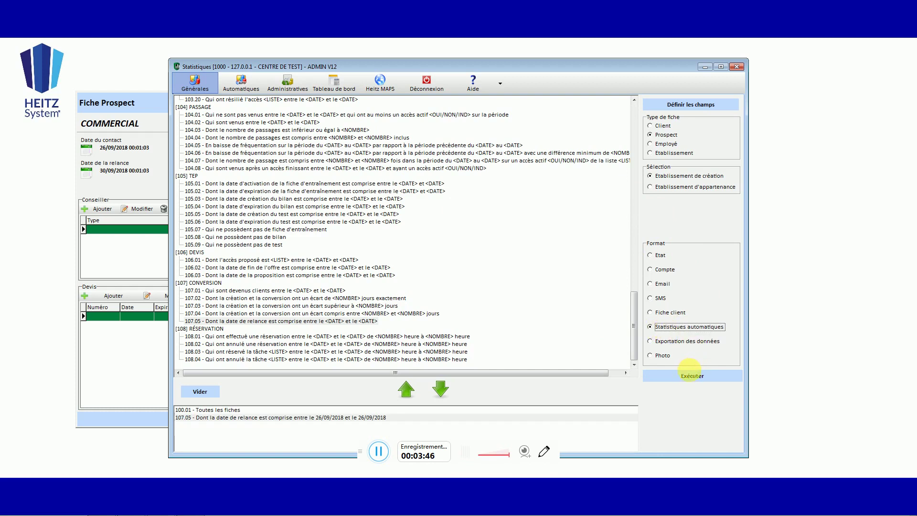
left_click(686, 377)
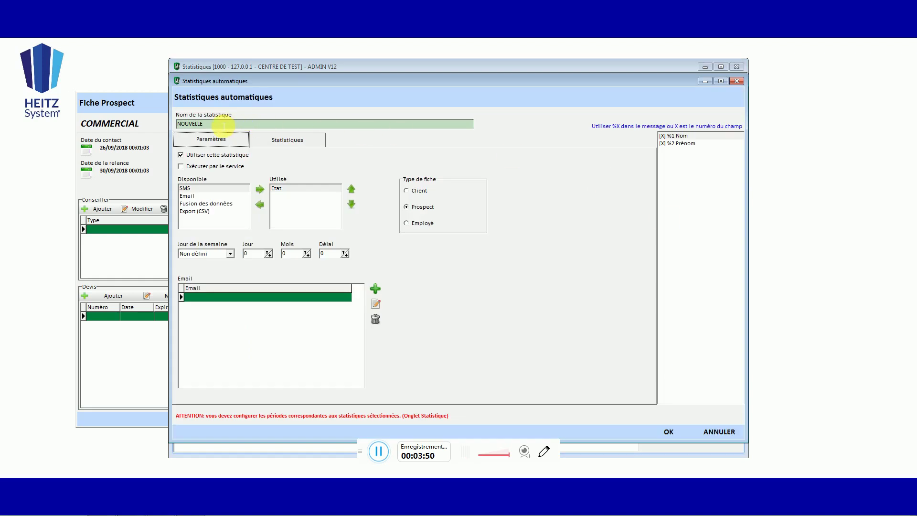
double_click(190, 124)
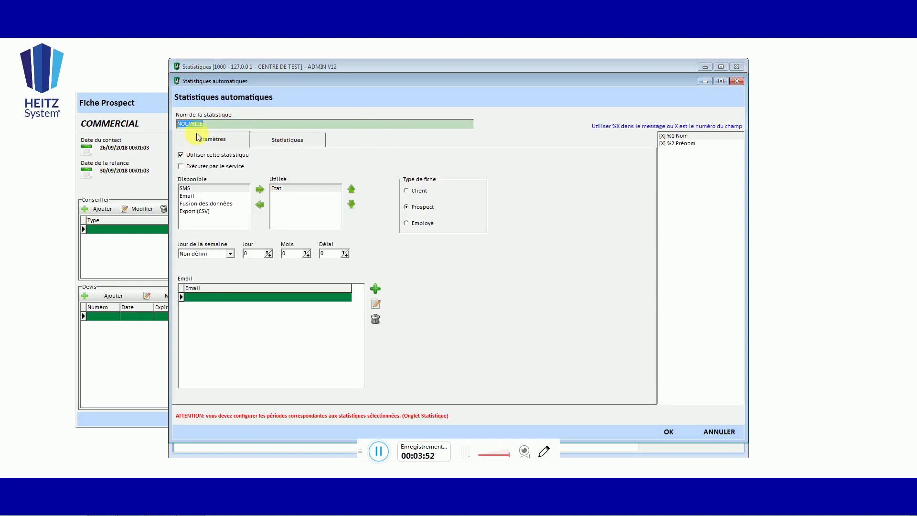
type("RELANCE PROPECT J+4")
left_click(198, 168)
left_click(208, 167)
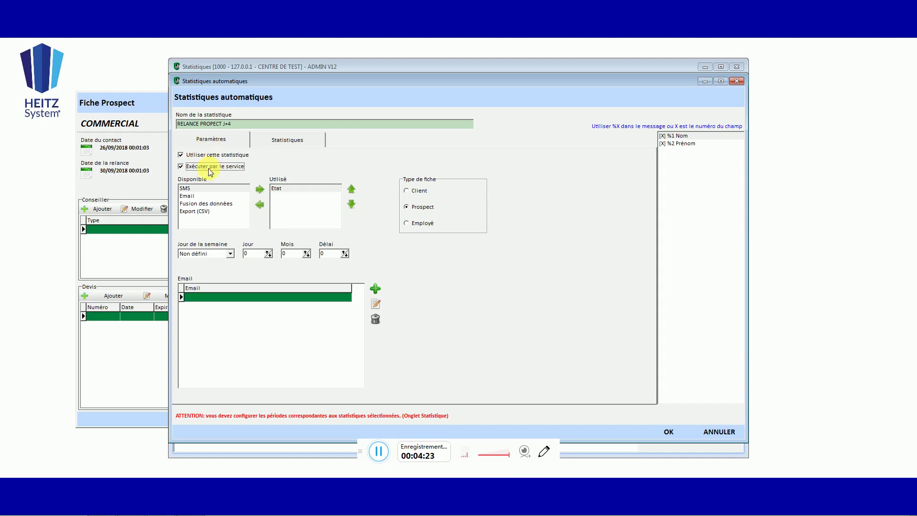
left_click(180, 156)
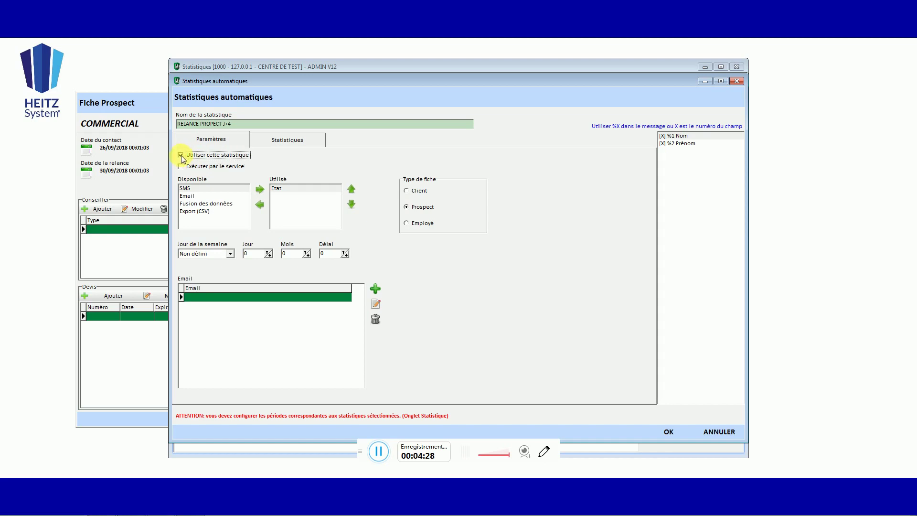
left_click(181, 156)
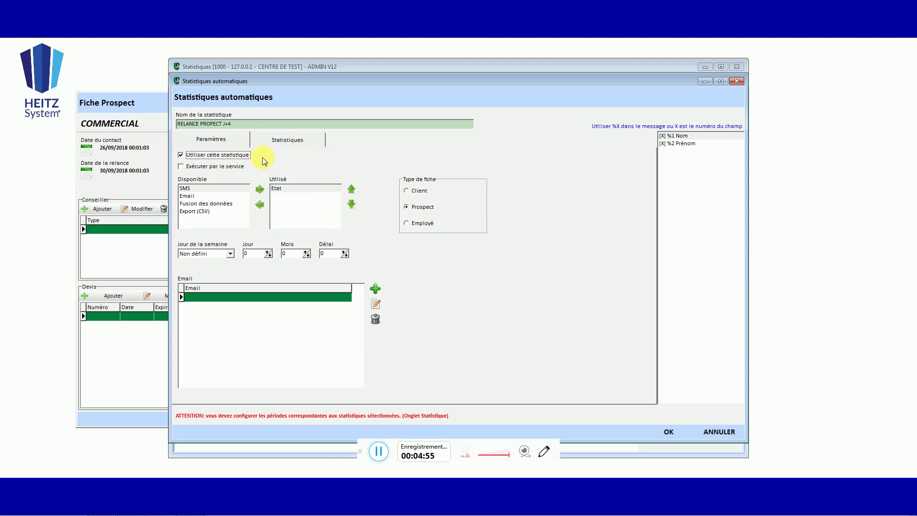
Step: Set the follow-up date criterion's Date 1 and Date 2 to Date d'exécution with an offset of 0 Jour
left_click(297, 143)
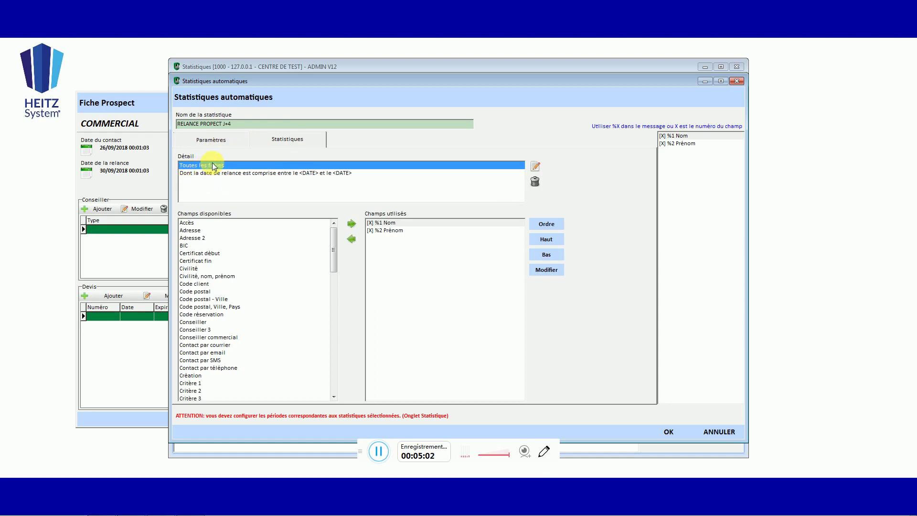
left_click(201, 175)
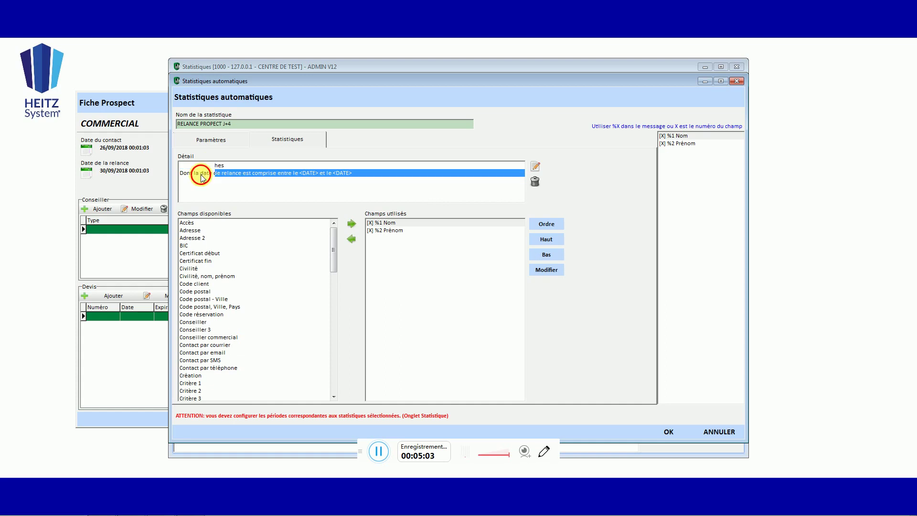
double_click(239, 173)
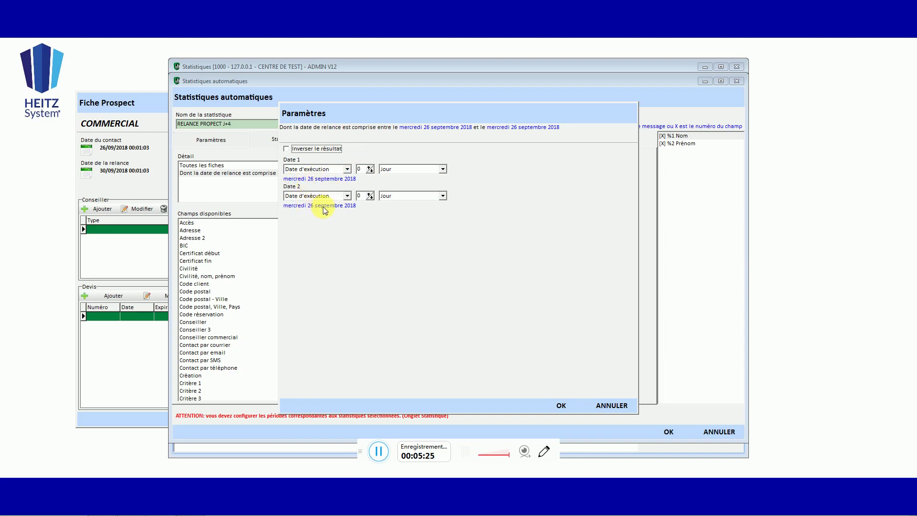
left_click(364, 169)
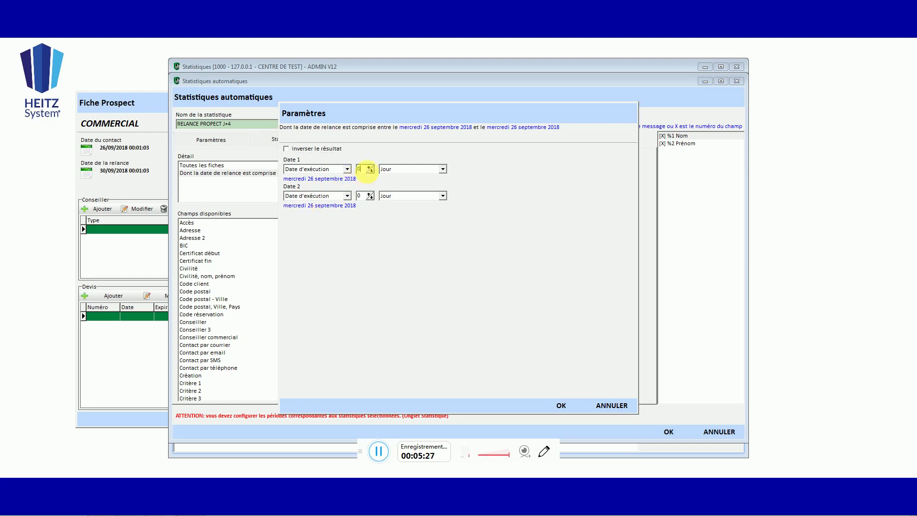
left_click(364, 169)
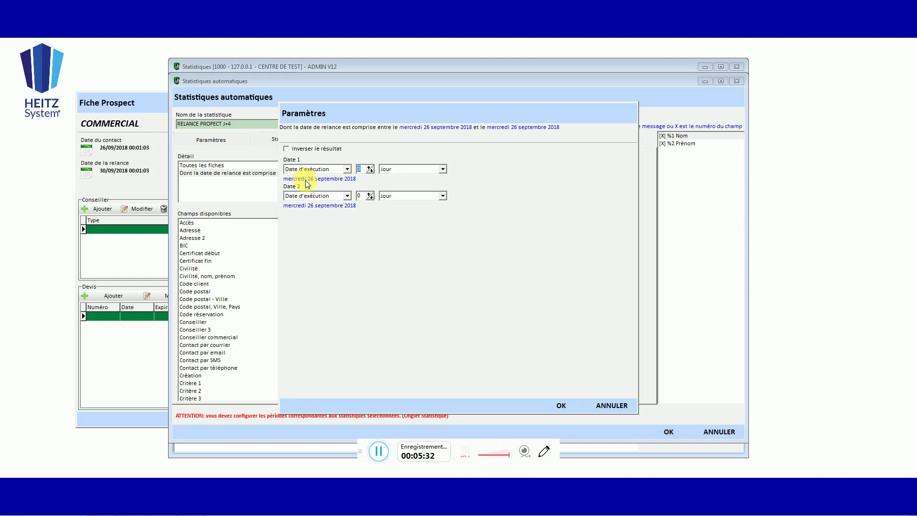
left_click(384, 451)
double_click(359, 170)
double_click(362, 196)
left_click(559, 406)
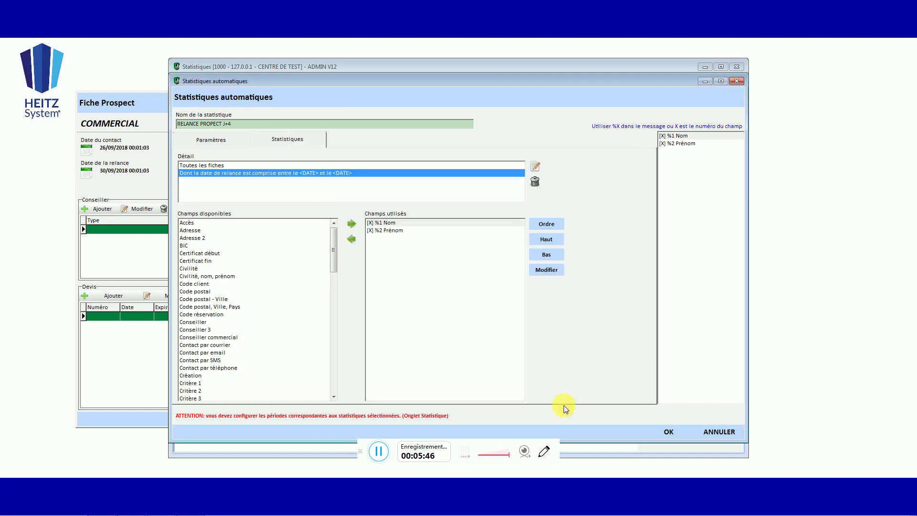
Step: Look through the available fields that can be included in the automatic statistic
left_click(196, 246)
left_click(194, 260)
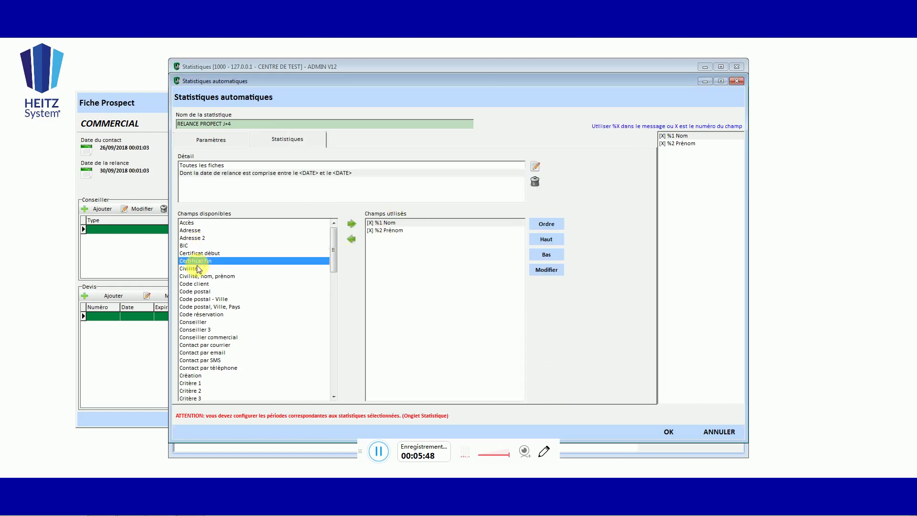
left_click(197, 307)
left_click(201, 352)
left_click(200, 306)
left_click(194, 276)
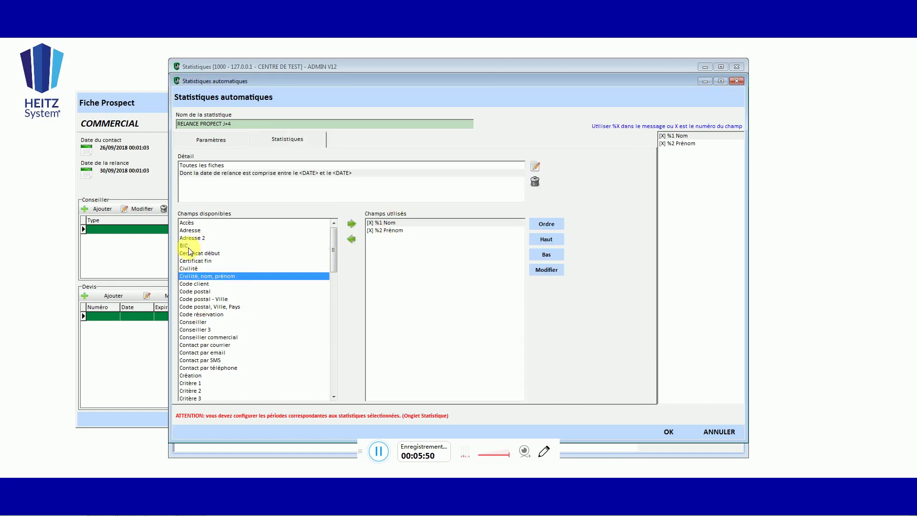
left_click(189, 245)
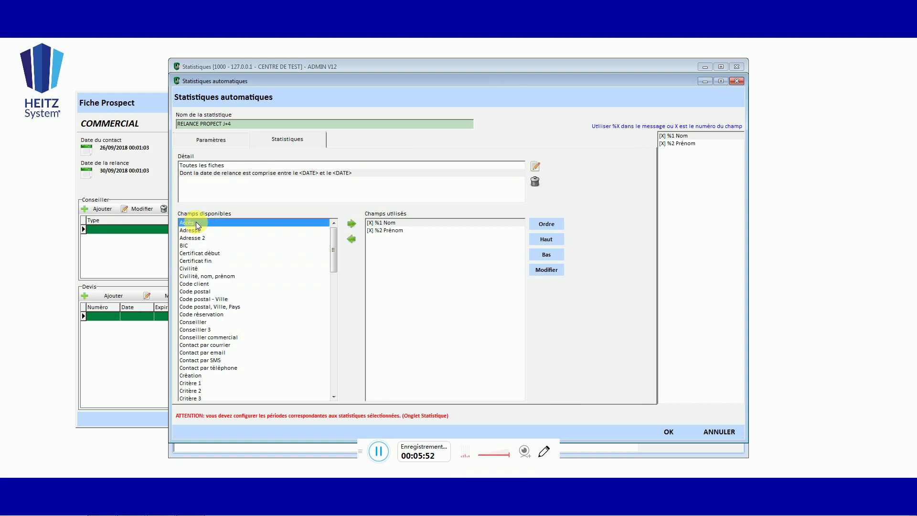
left_click(191, 223)
left_click(194, 238)
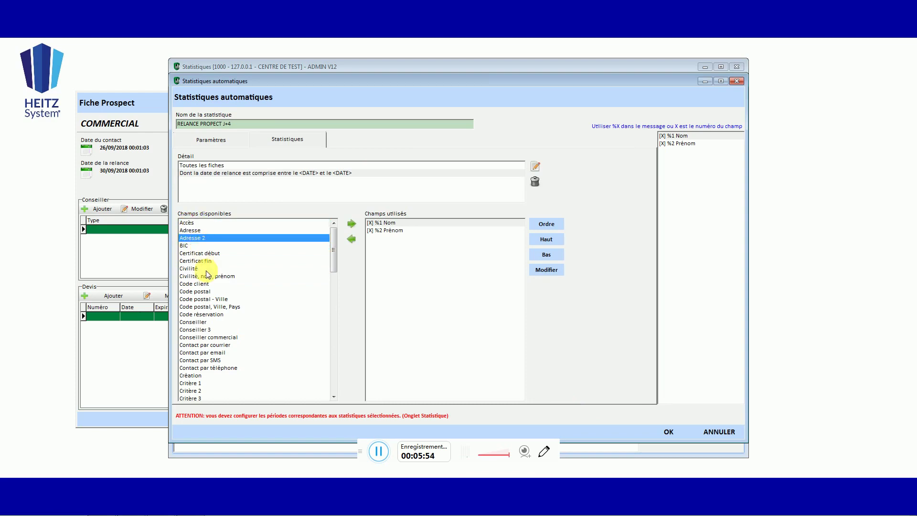
left_click(196, 268)
scroll(220, 306, "down", 2)
left_click(215, 285)
left_click(207, 315)
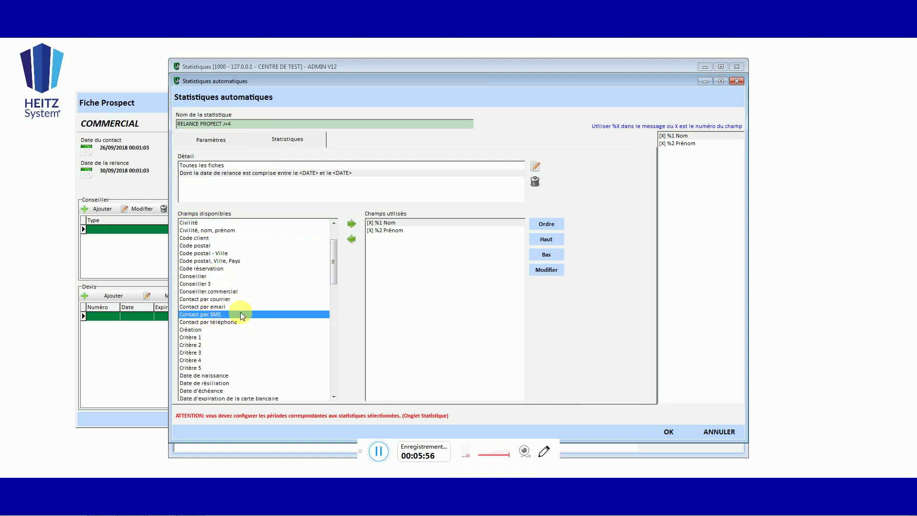
Step: Add the Conseiller commercial and Code postal fields to the statistic's used fields
left_click(204, 276)
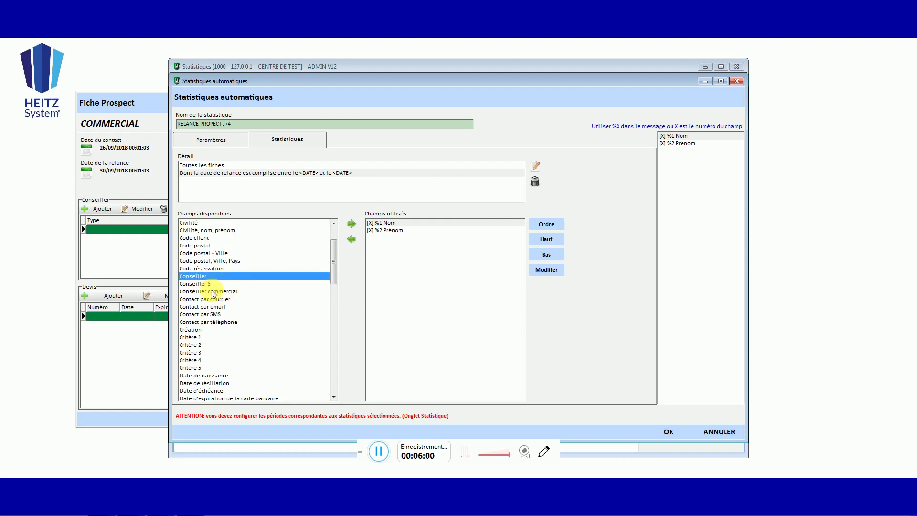
left_click(215, 292)
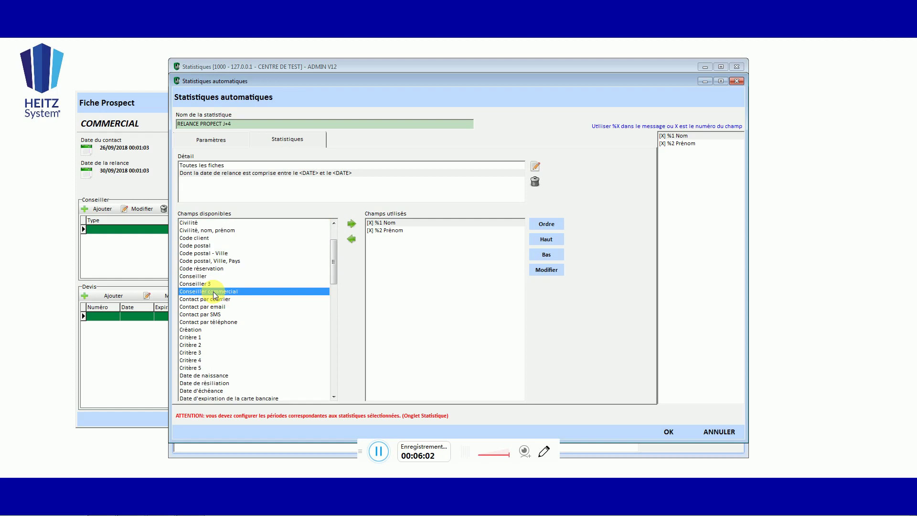
double_click(215, 293)
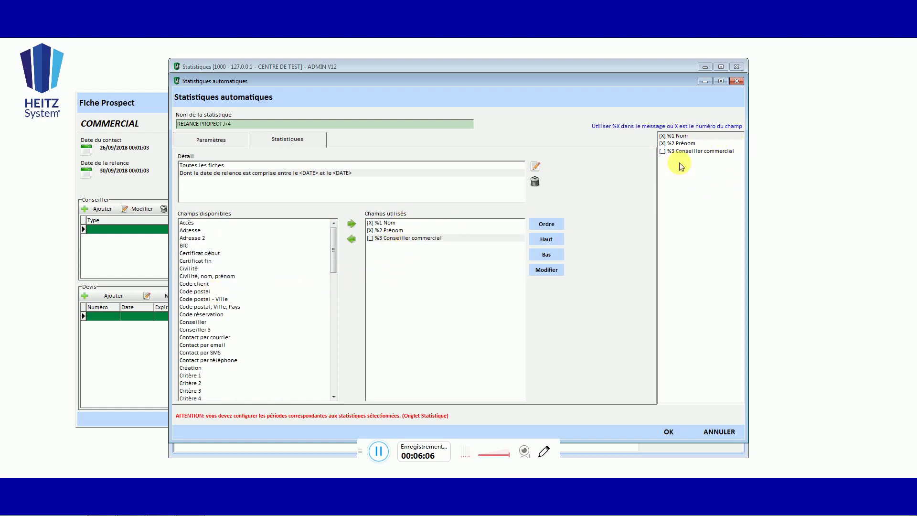
double_click(194, 292)
scroll(194, 310, "down", 20)
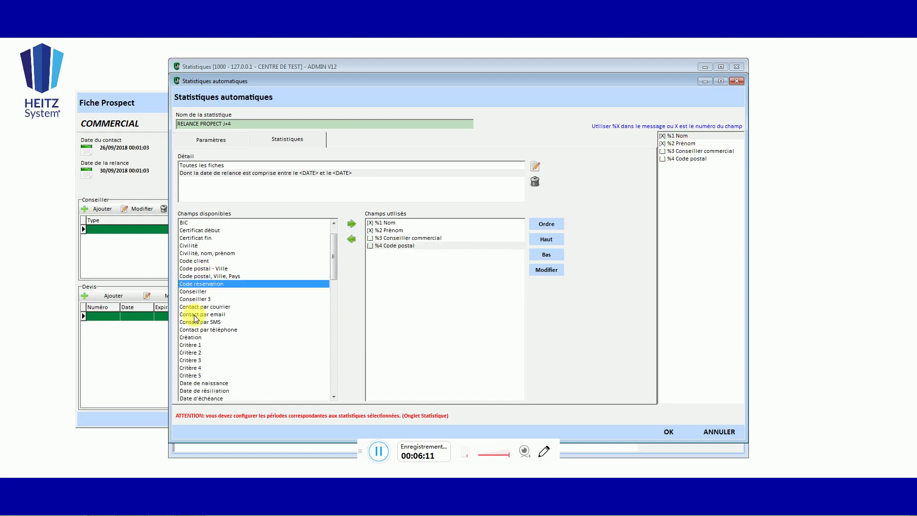
scroll(196, 311, "up", 20)
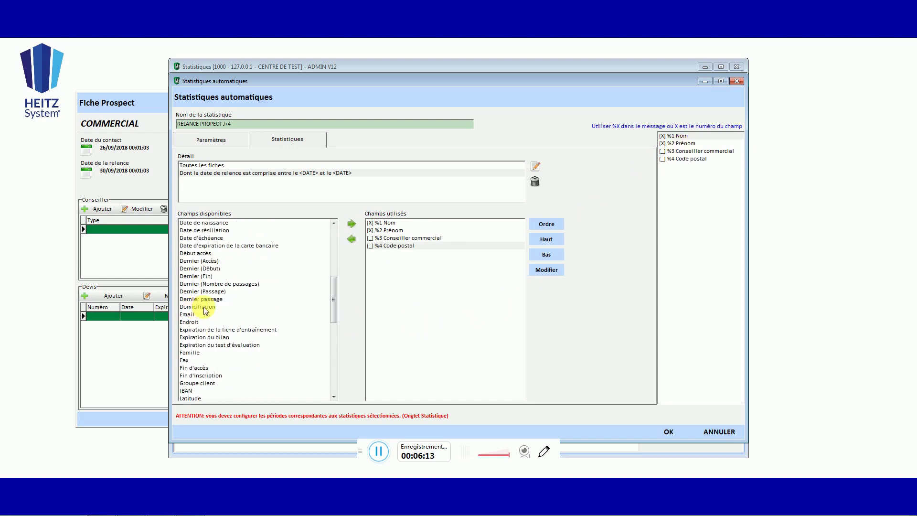
left_click(197, 307)
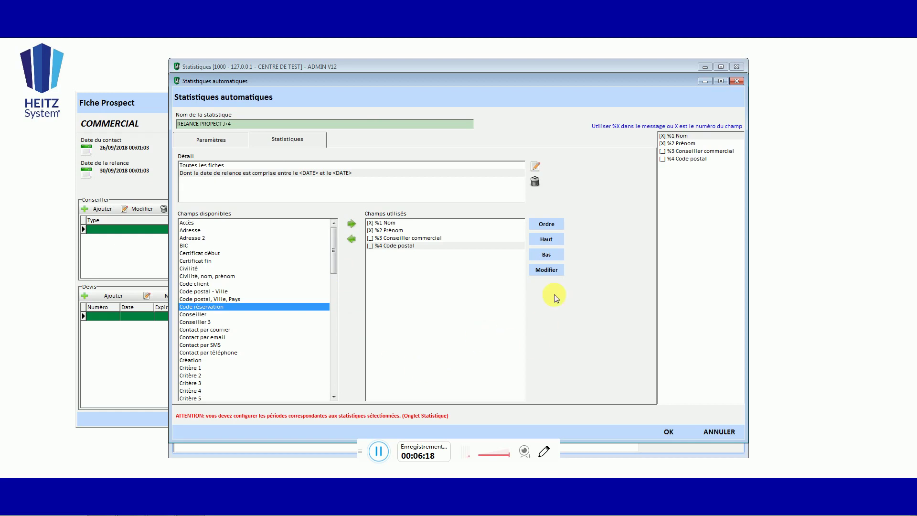
Step: Save the automatic statistic and select RELANCE PROPECT J+4 in the list of automatic statistics
left_click(669, 432)
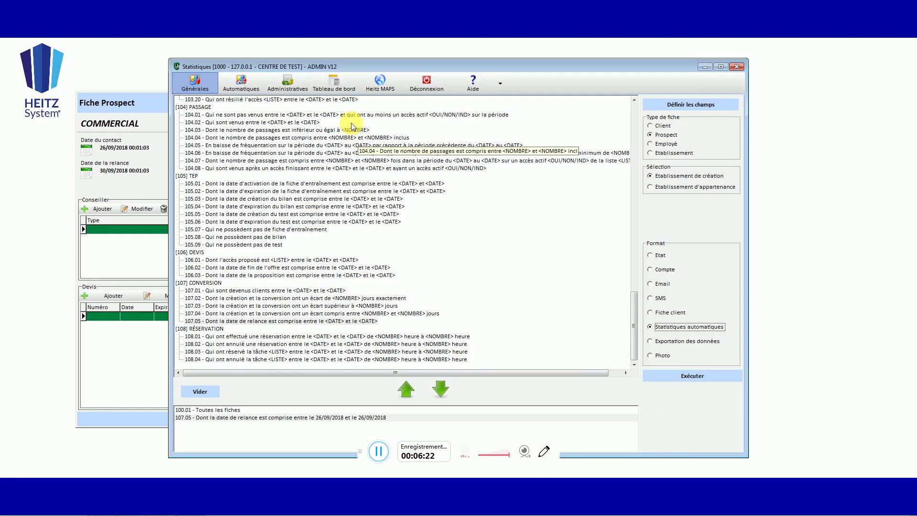
left_click(242, 91)
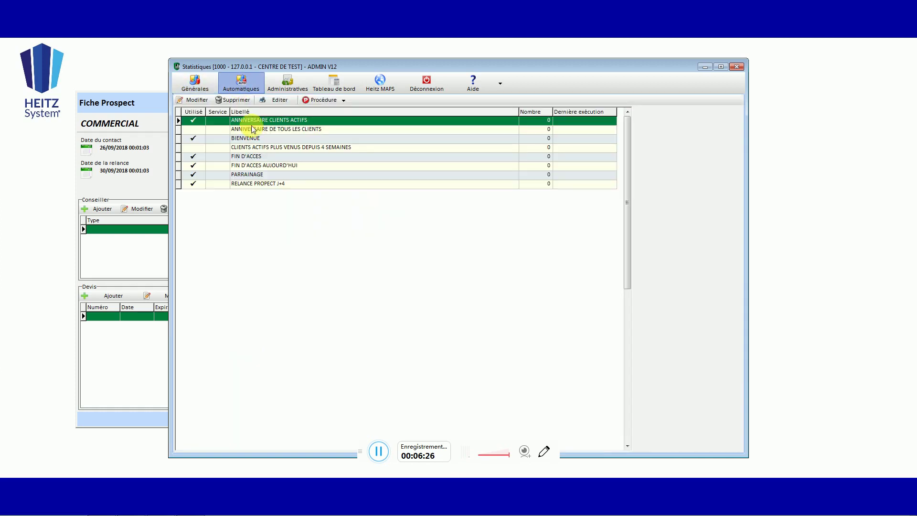
left_click(257, 184)
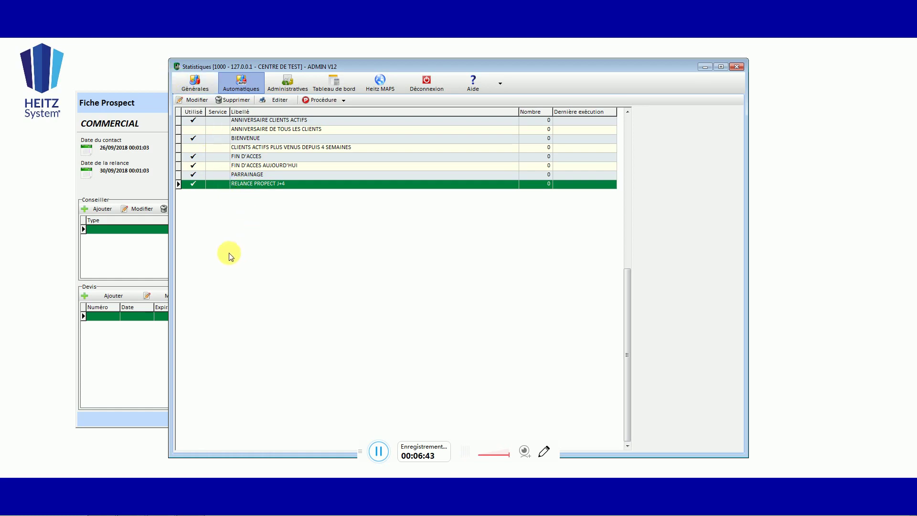
Step: Switch back to the prospect's commercial details in Gestion clientèle and reposition the record window
left_click(125, 104)
left_click_drag(255, 105, 268, 120)
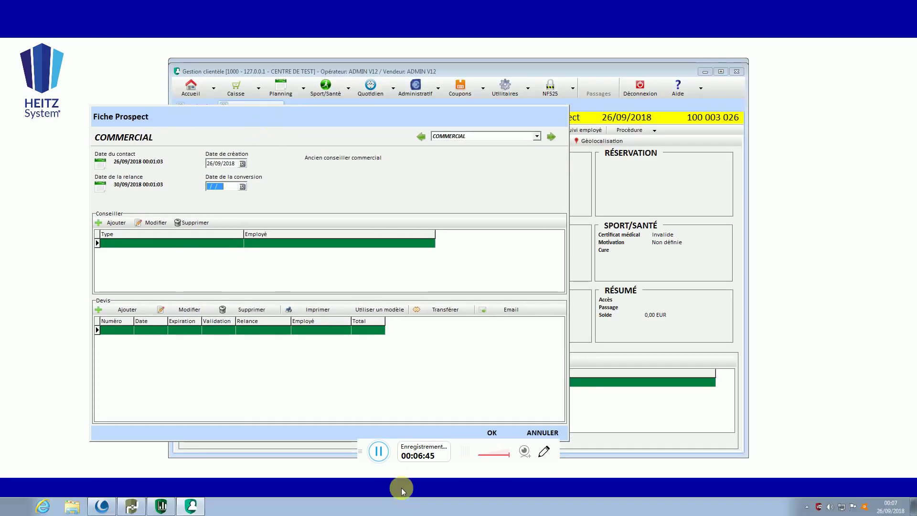